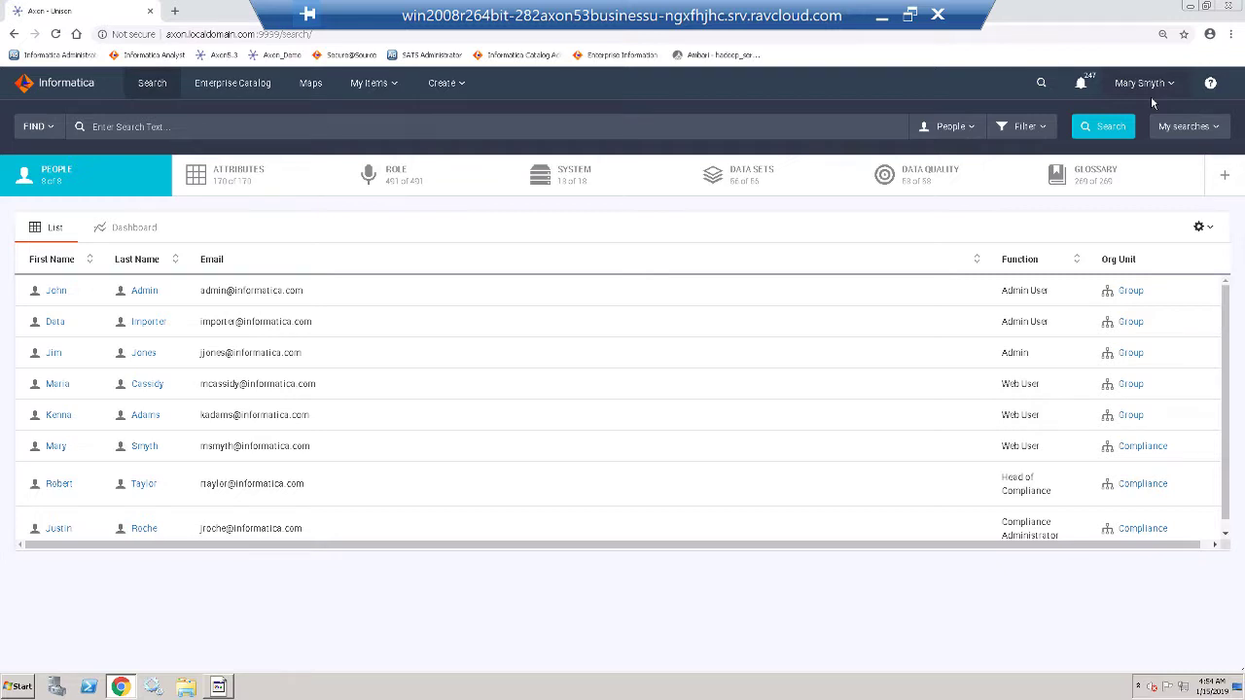
# - Find 'Policyholder' via quick search and open the Policyholder Dimension - IHAA data set
pyautogui.click(1041, 83)
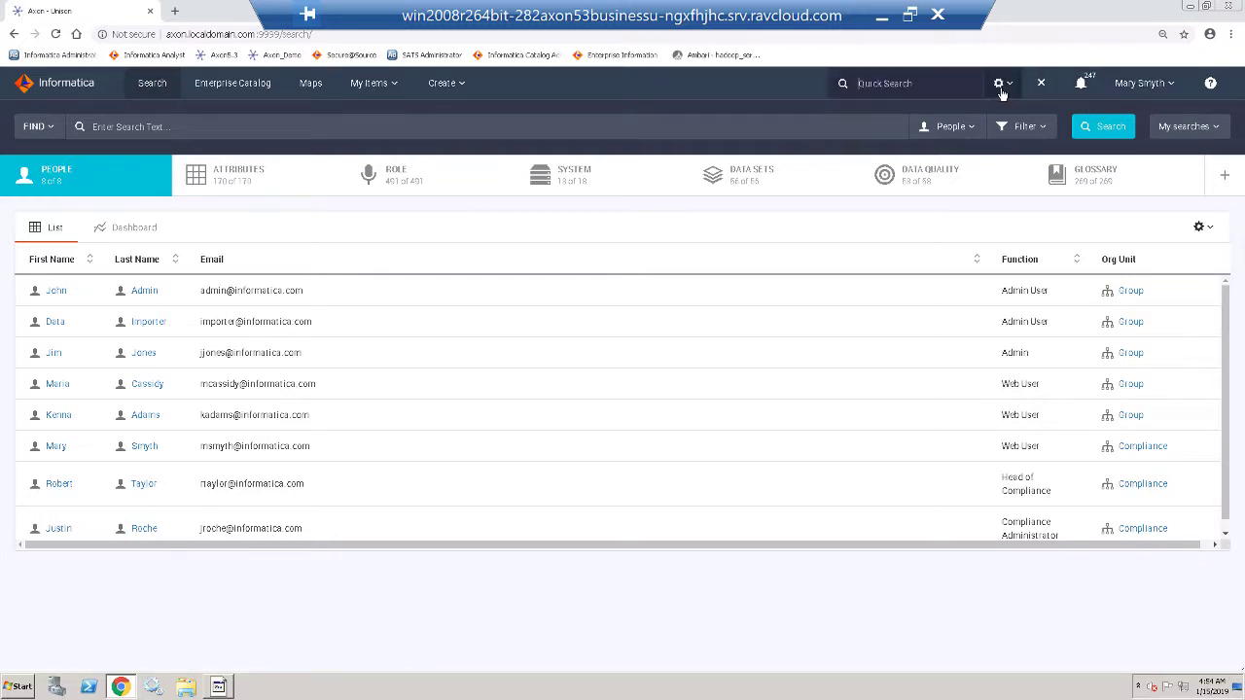
pyautogui.write('Pol')
pyautogui.write('icyholder')
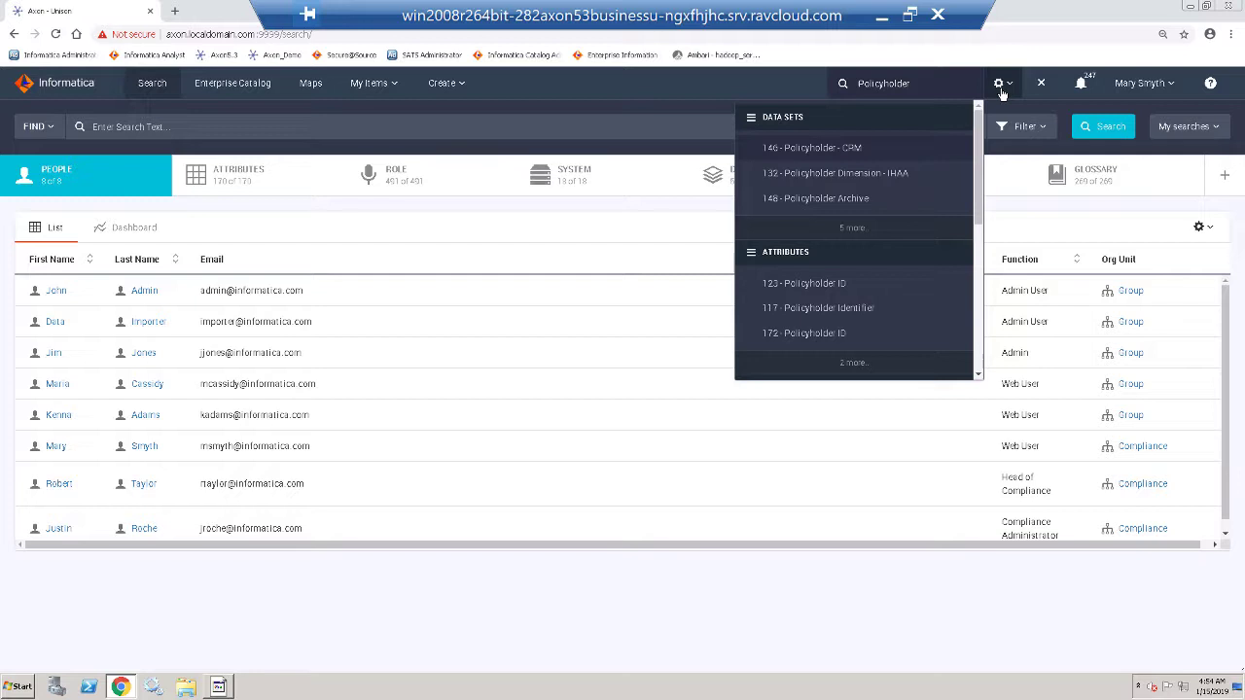
pyautogui.press('Return')
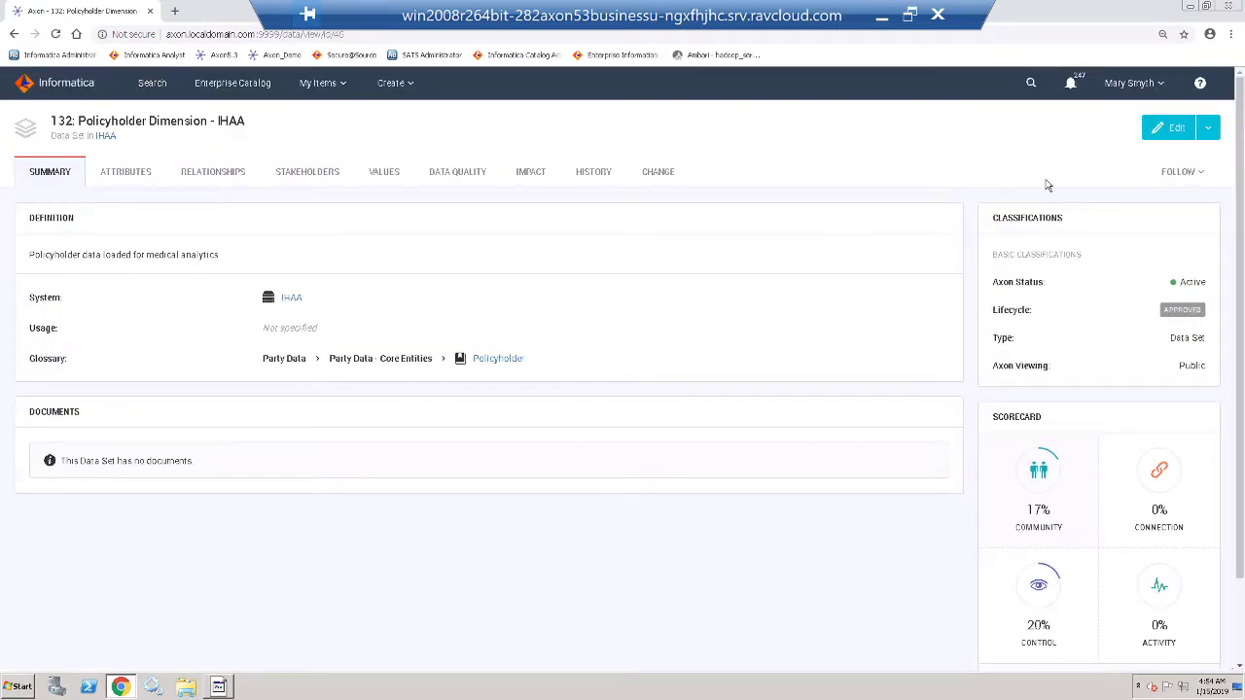
# - Edit the data set and make its lock permanent from the locked-items list
pyautogui.click(1178, 127)
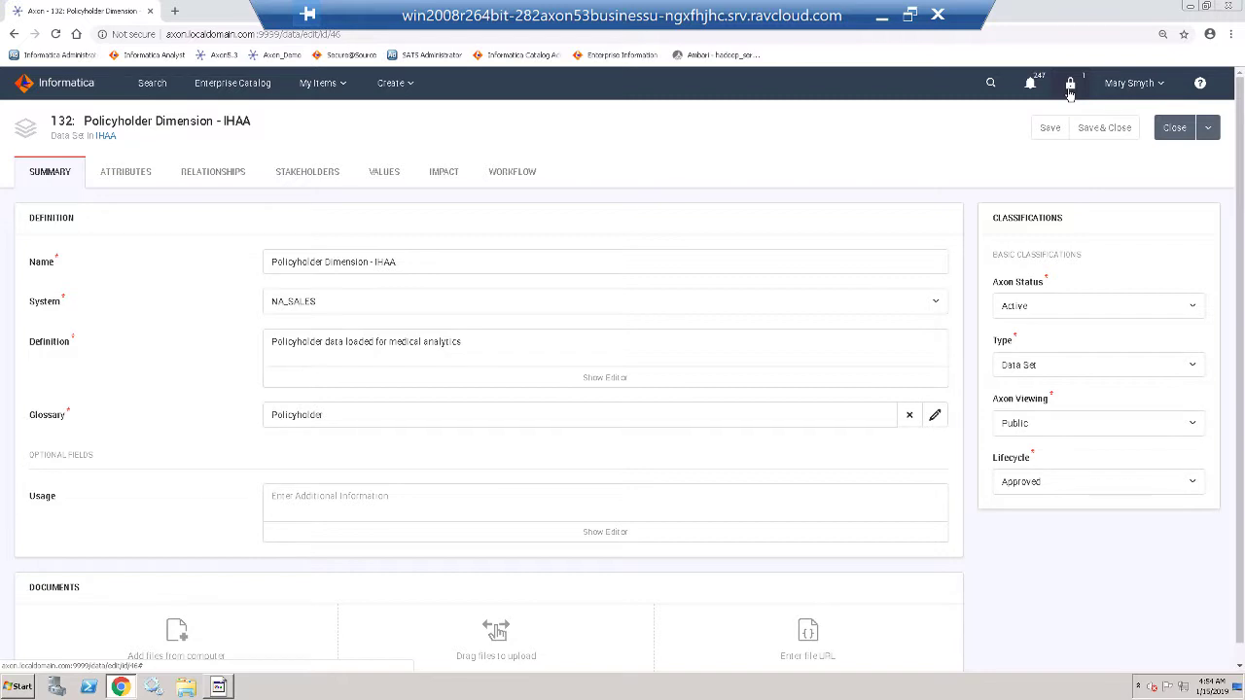
pyautogui.click(1070, 83)
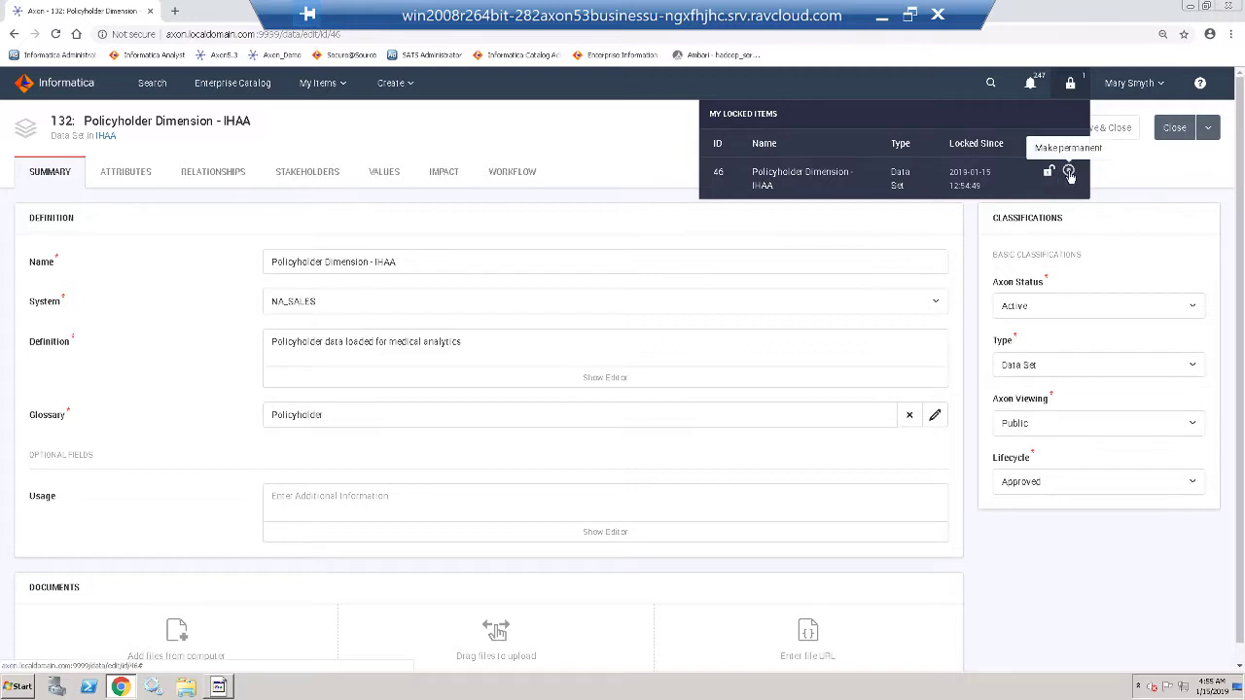
pyautogui.click(1069, 173)
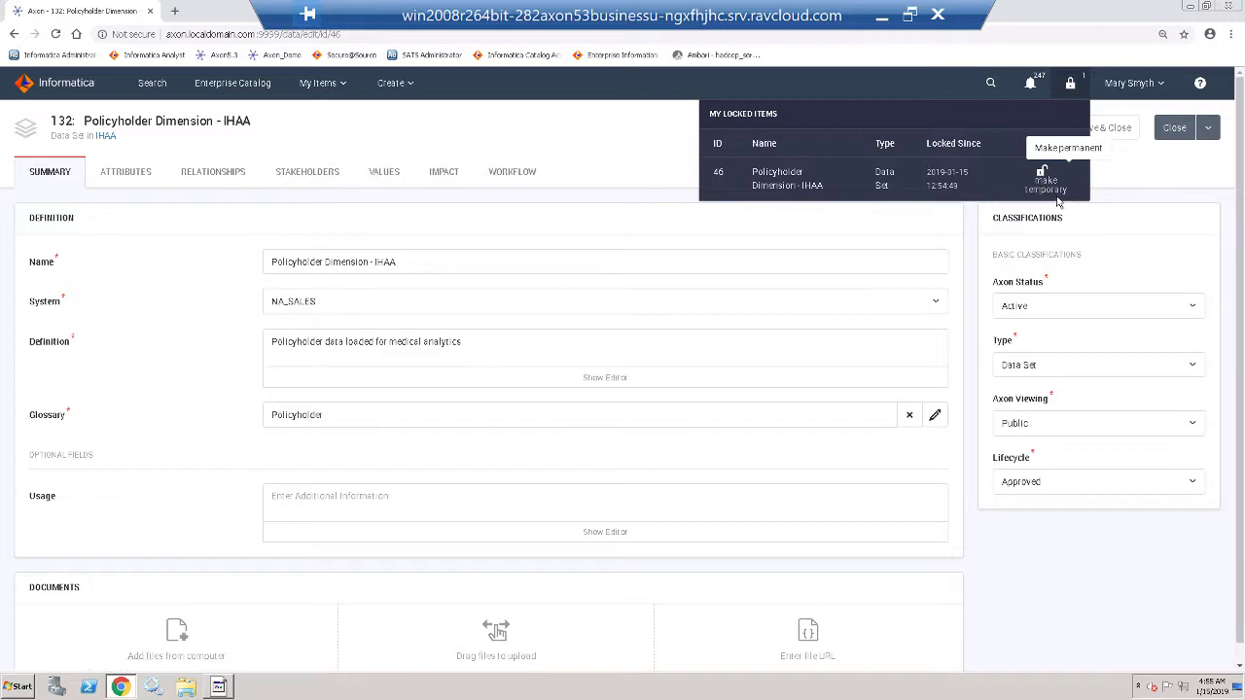
# - In a new tab on the Axon homepage, search 'cmd' and open the CMD ID glossary term
pyautogui.click(178, 13)
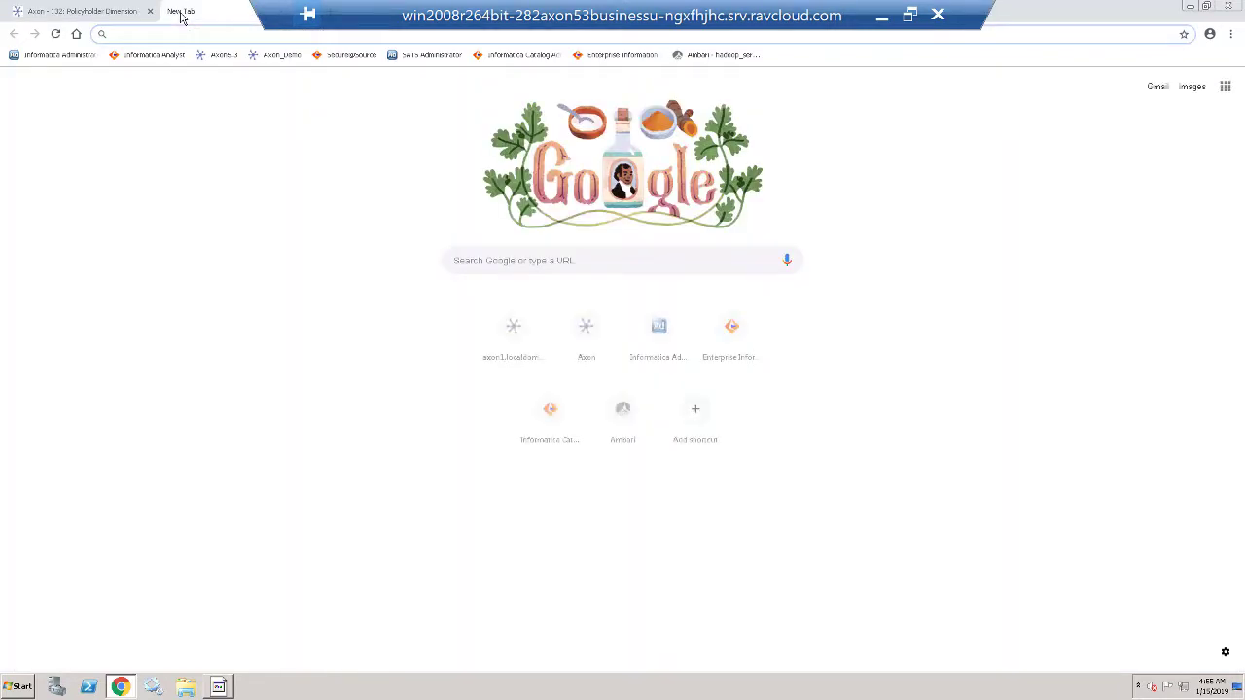
pyautogui.click(278, 54)
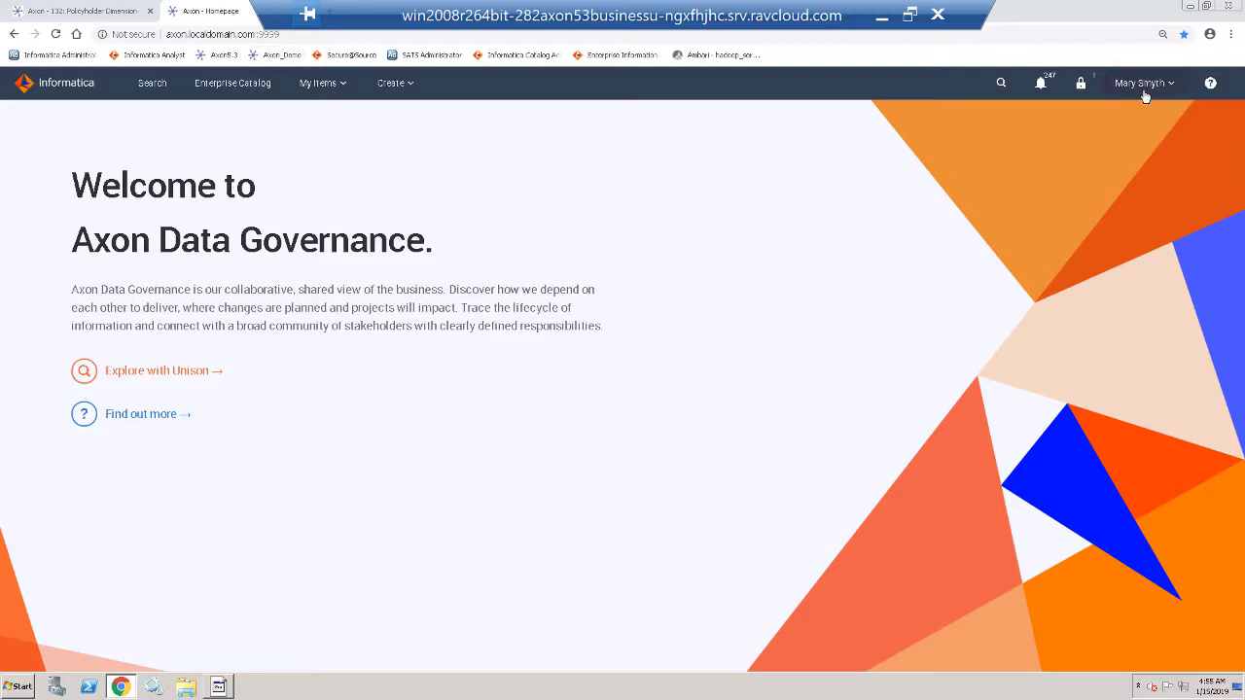
pyautogui.click(1004, 84)
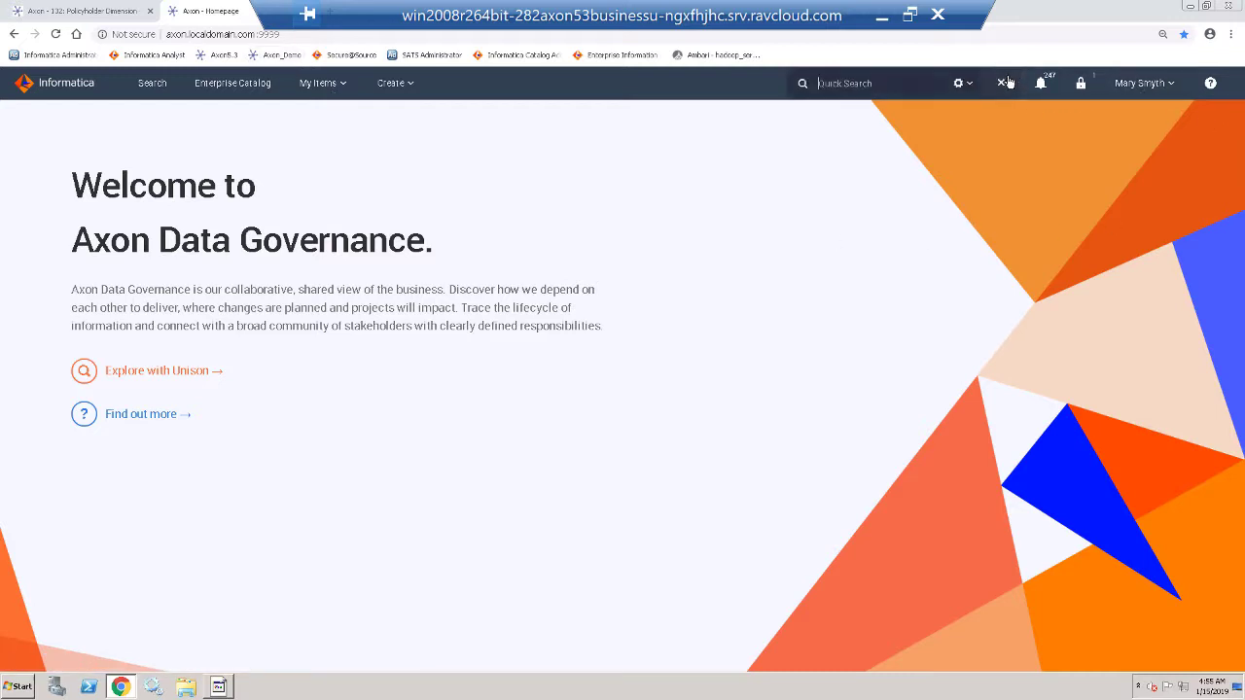
pyautogui.write('cmd')
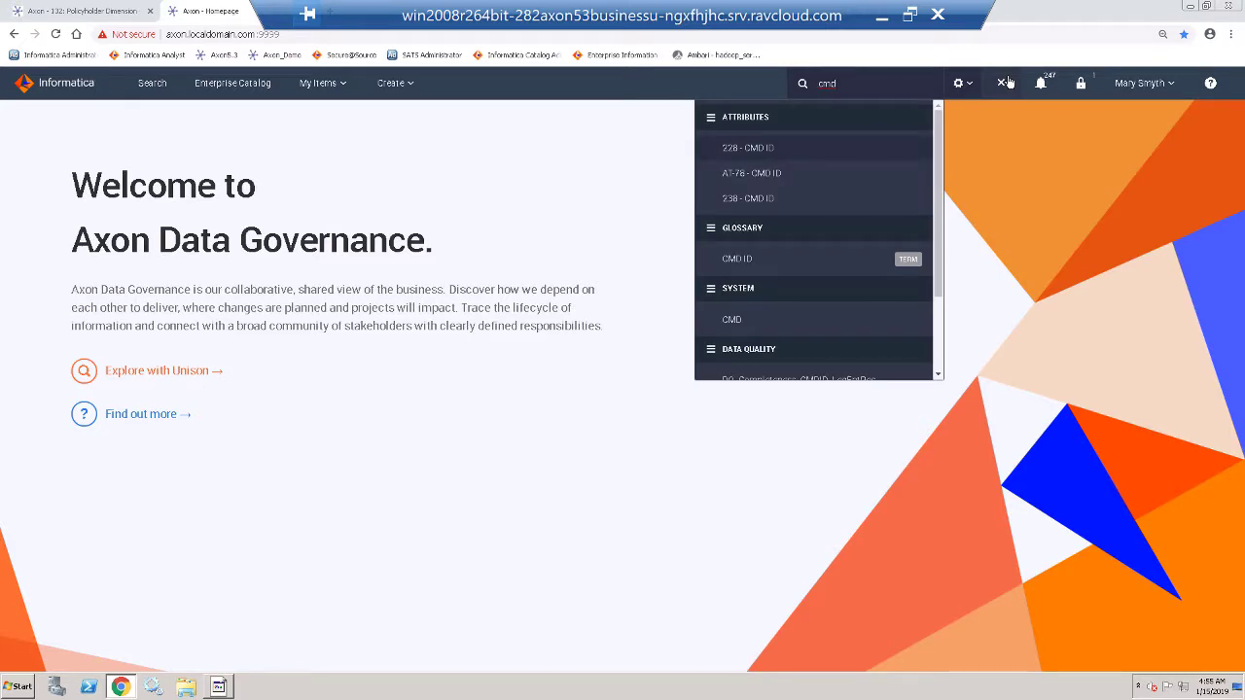
pyautogui.click(739, 258)
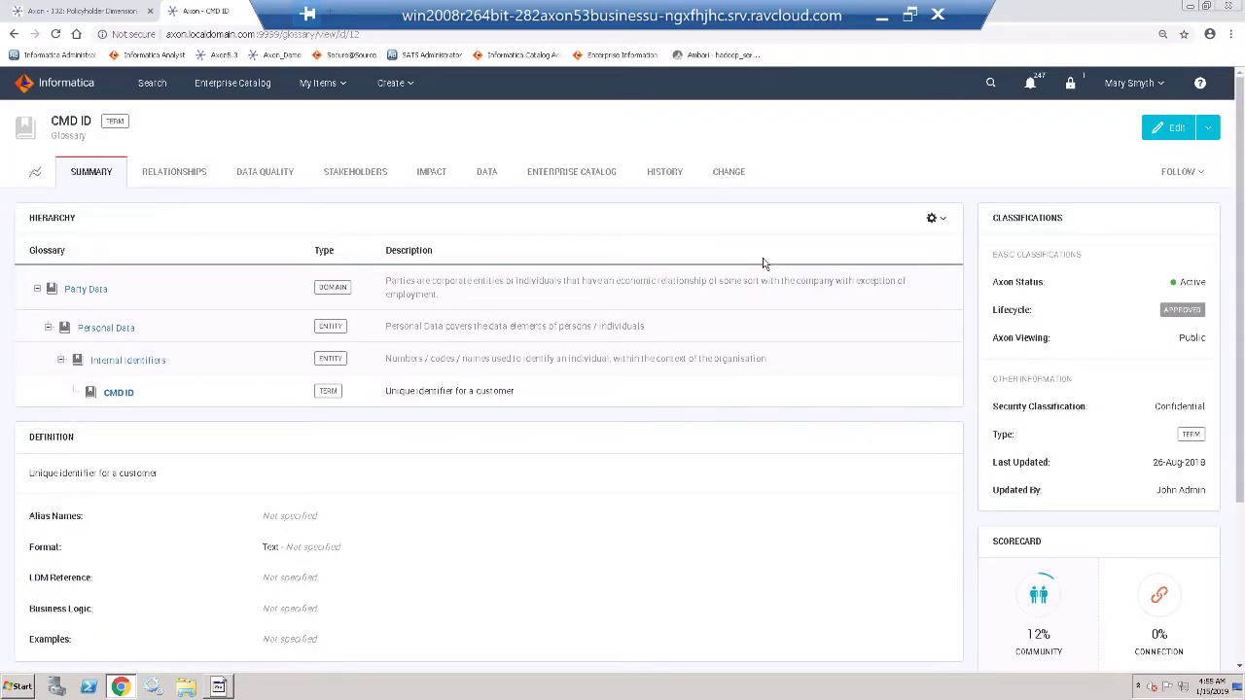
# - Review CMD ID's stakeholders, start editing it so it takes a temporary lock, and check the lock list
pyautogui.click(370, 177)
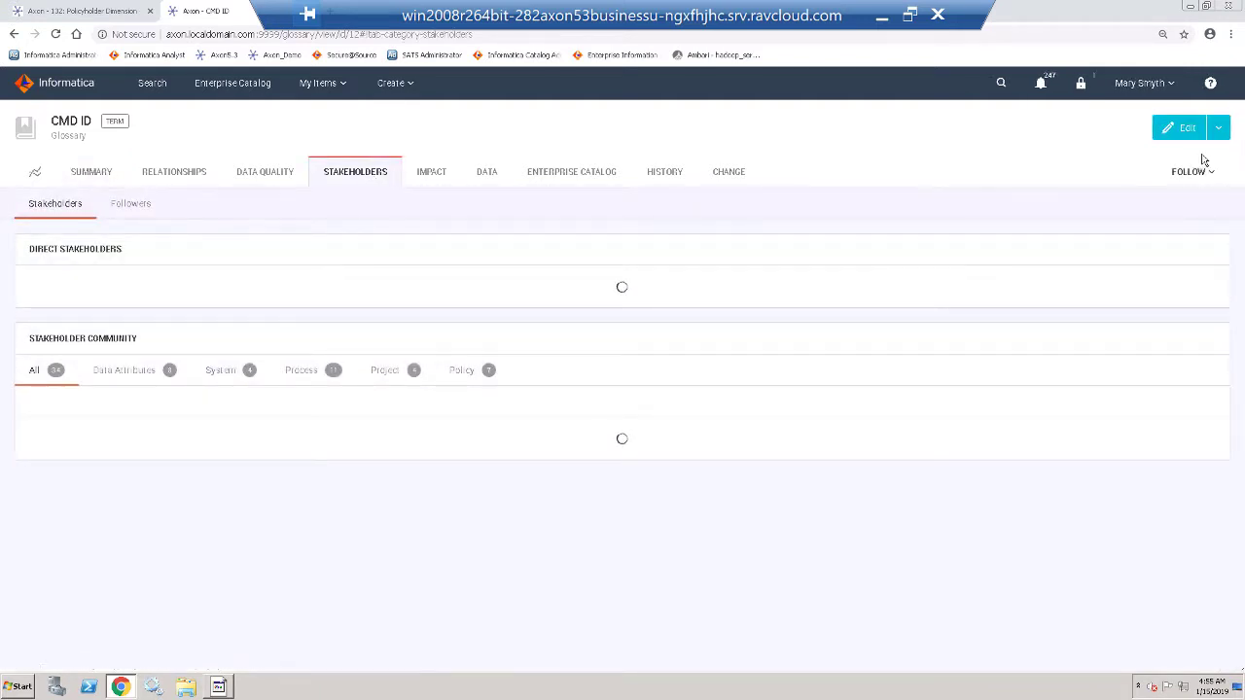
pyautogui.click(92, 171)
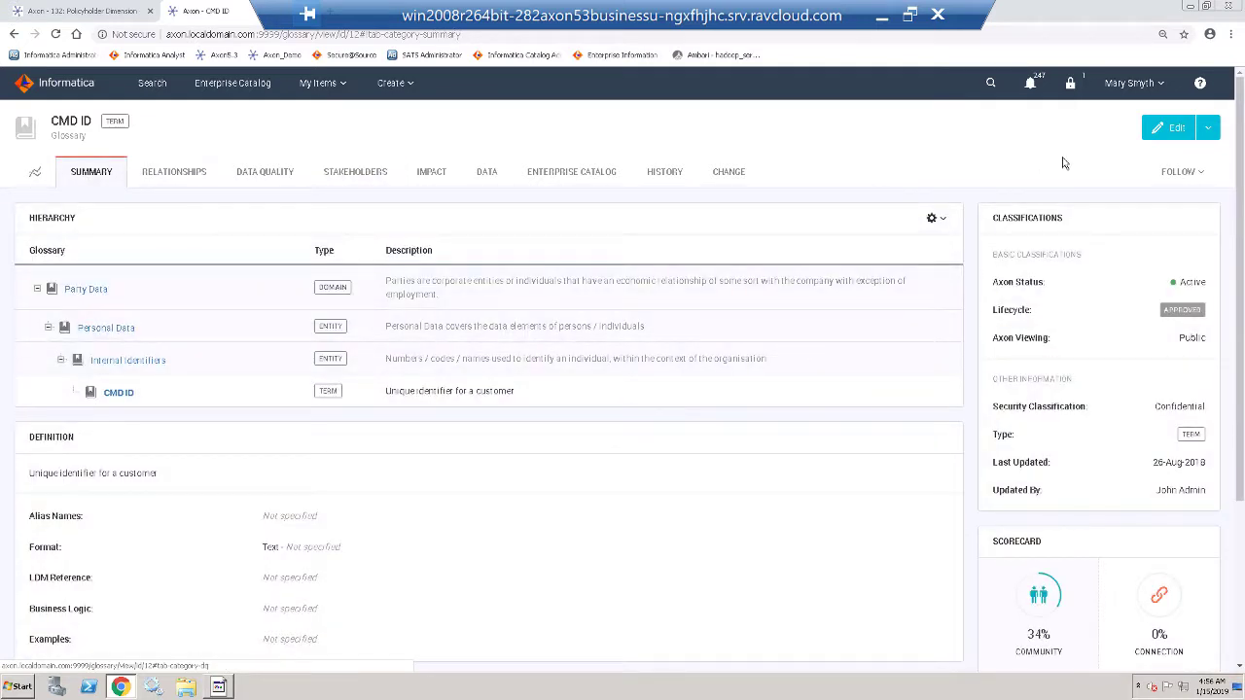
pyautogui.click(1174, 130)
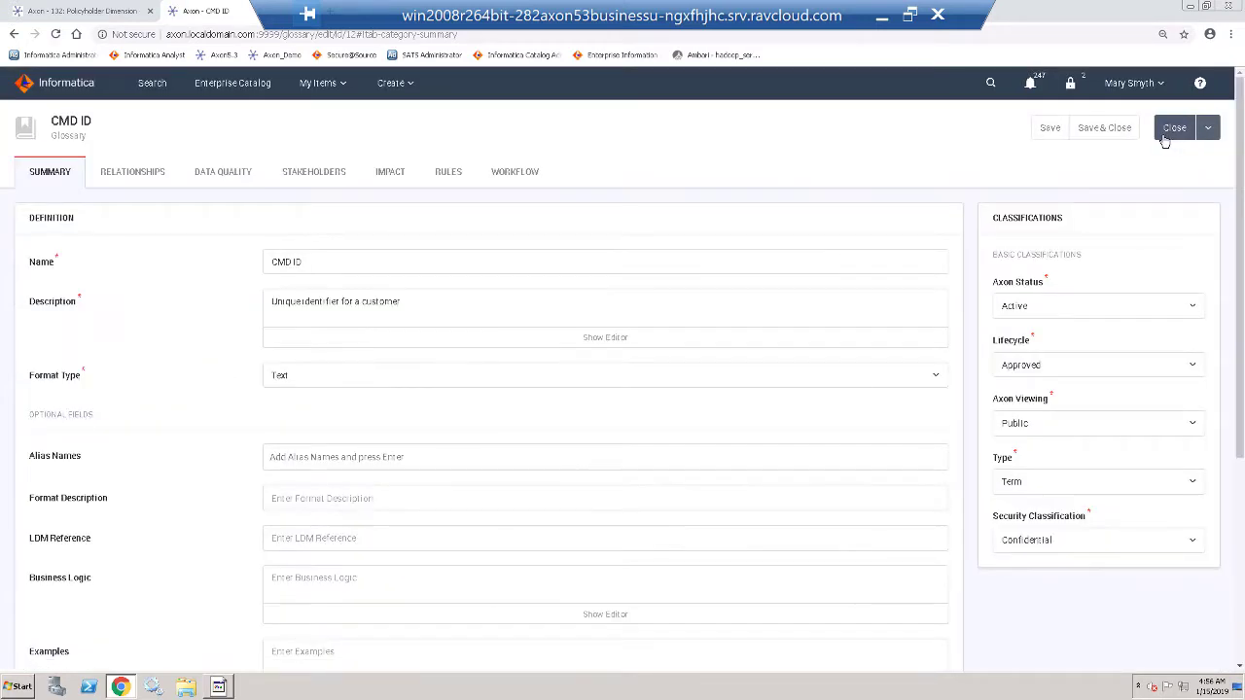
pyautogui.click(1070, 83)
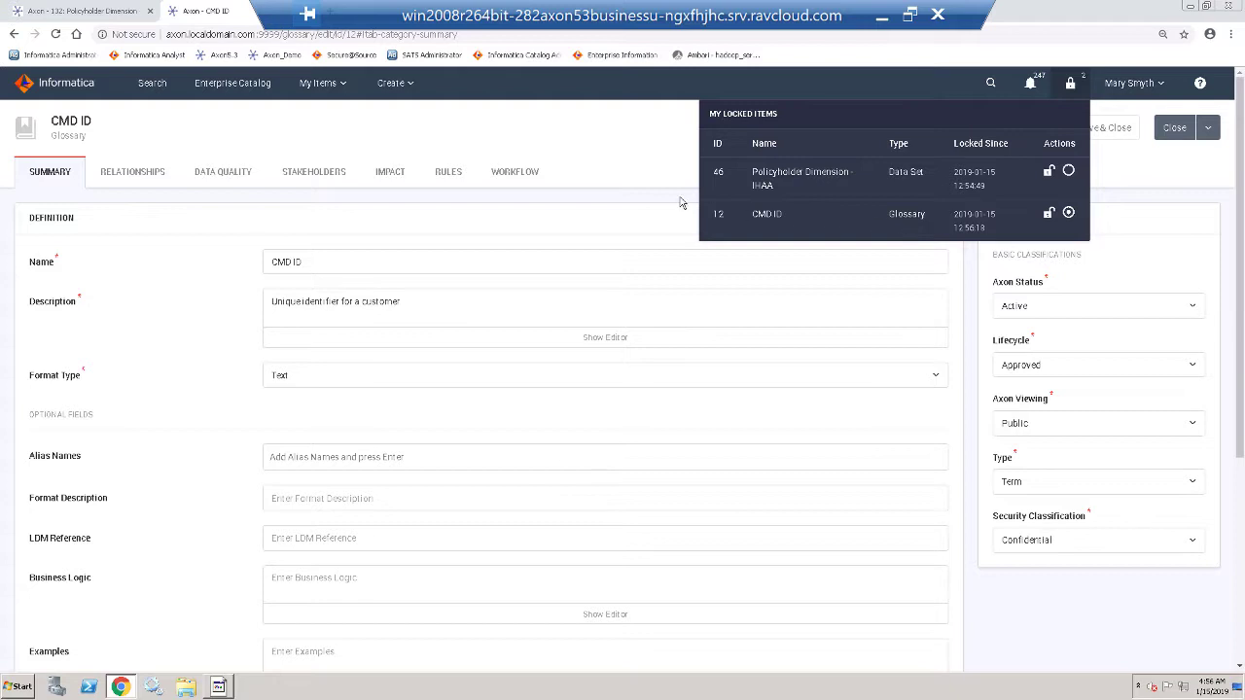
pyautogui.rightClick(190, 14)
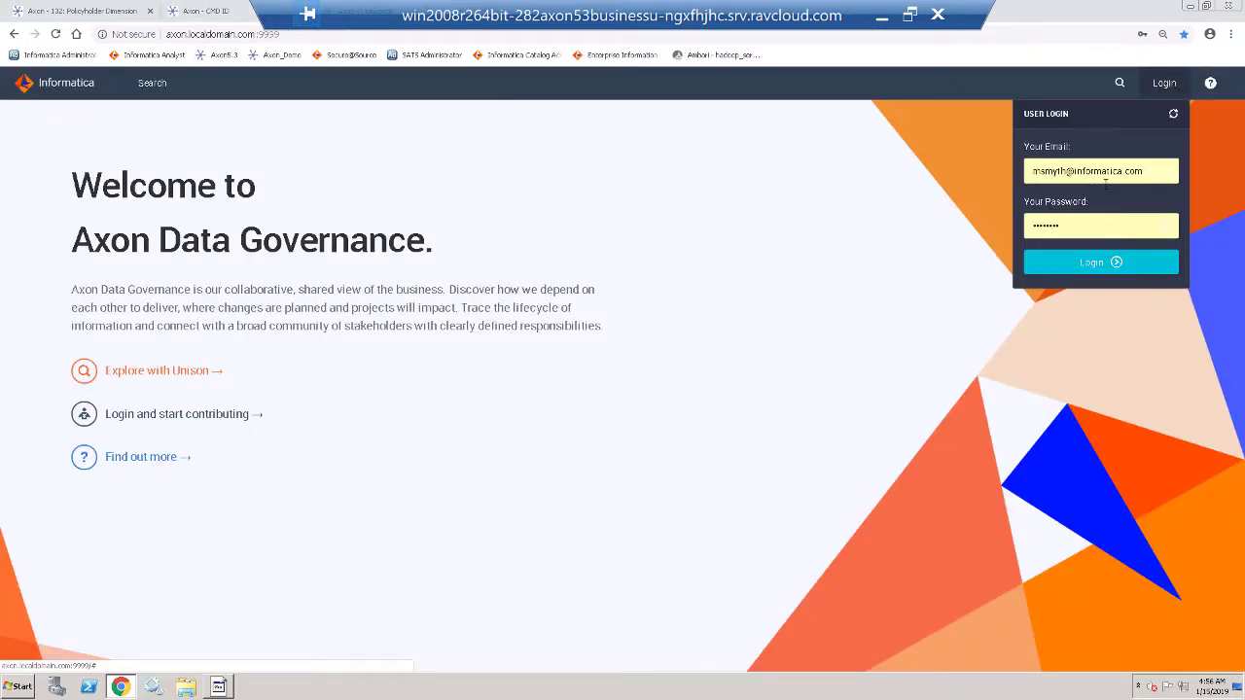
# - Sign in with the saved administrator credentials
pyautogui.click(1102, 171)
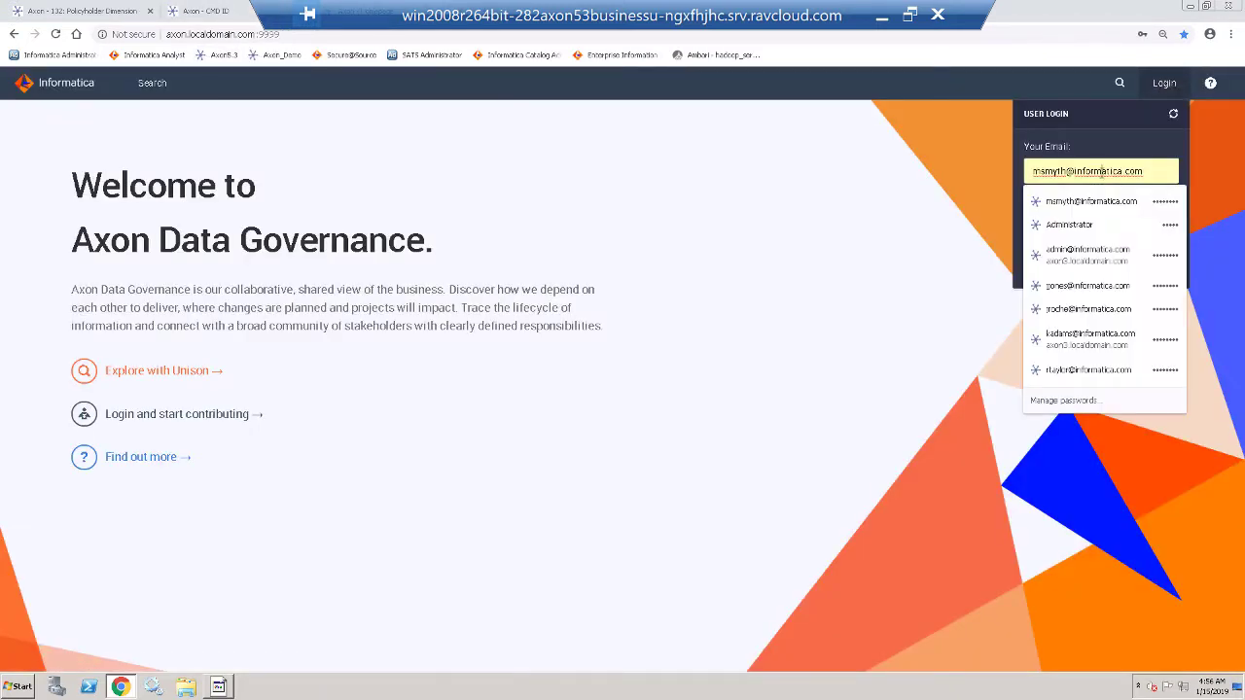
pyautogui.click(1078, 265)
pyautogui.click(1077, 267)
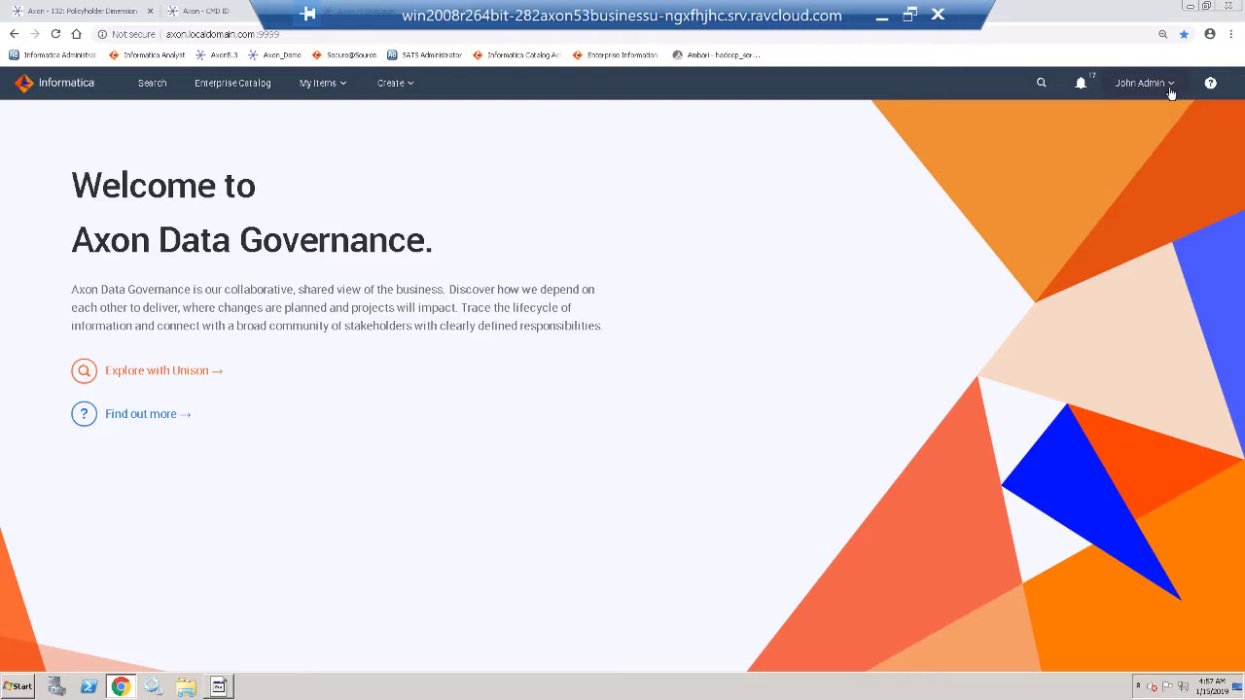
# - Go to the Admin Panel and expand its Operational Management section
pyautogui.click(1170, 90)
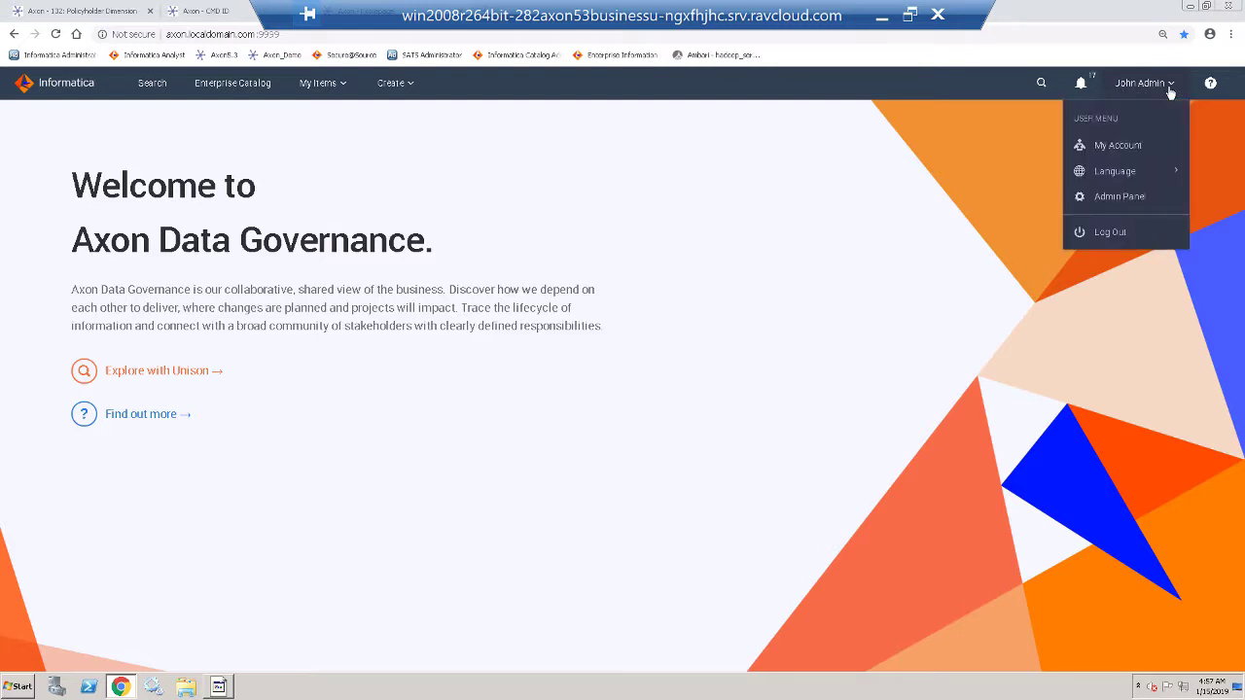
pyautogui.click(1107, 206)
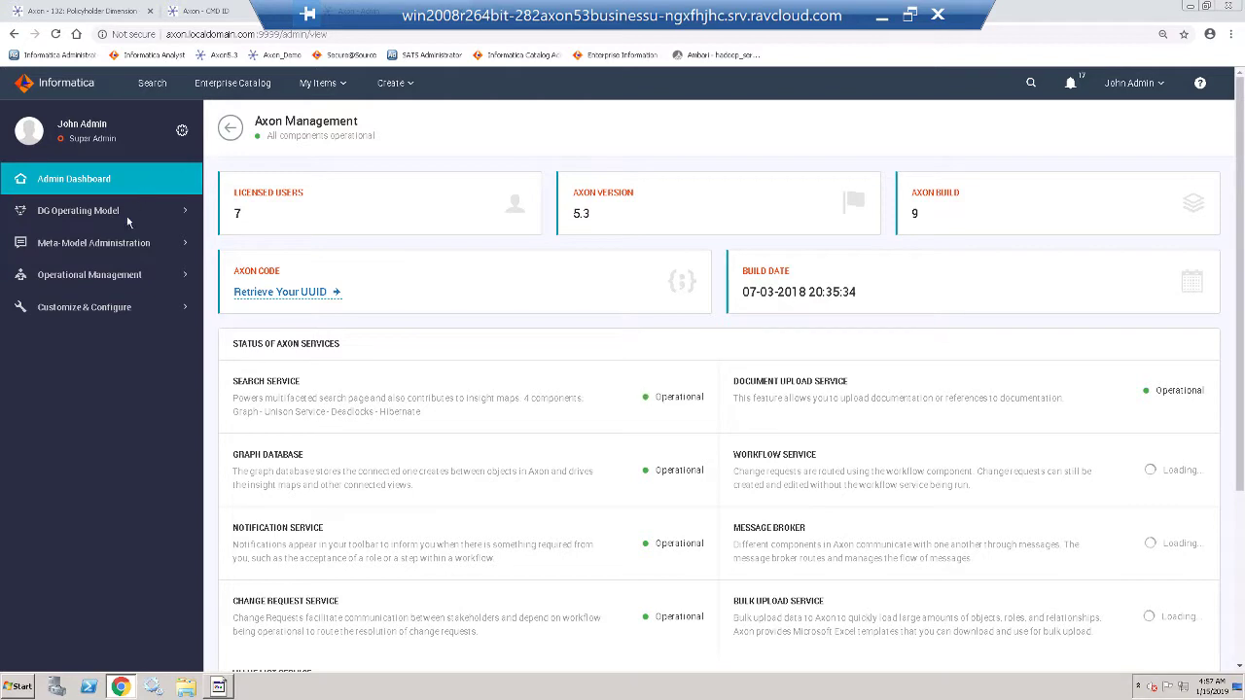
pyautogui.click(113, 282)
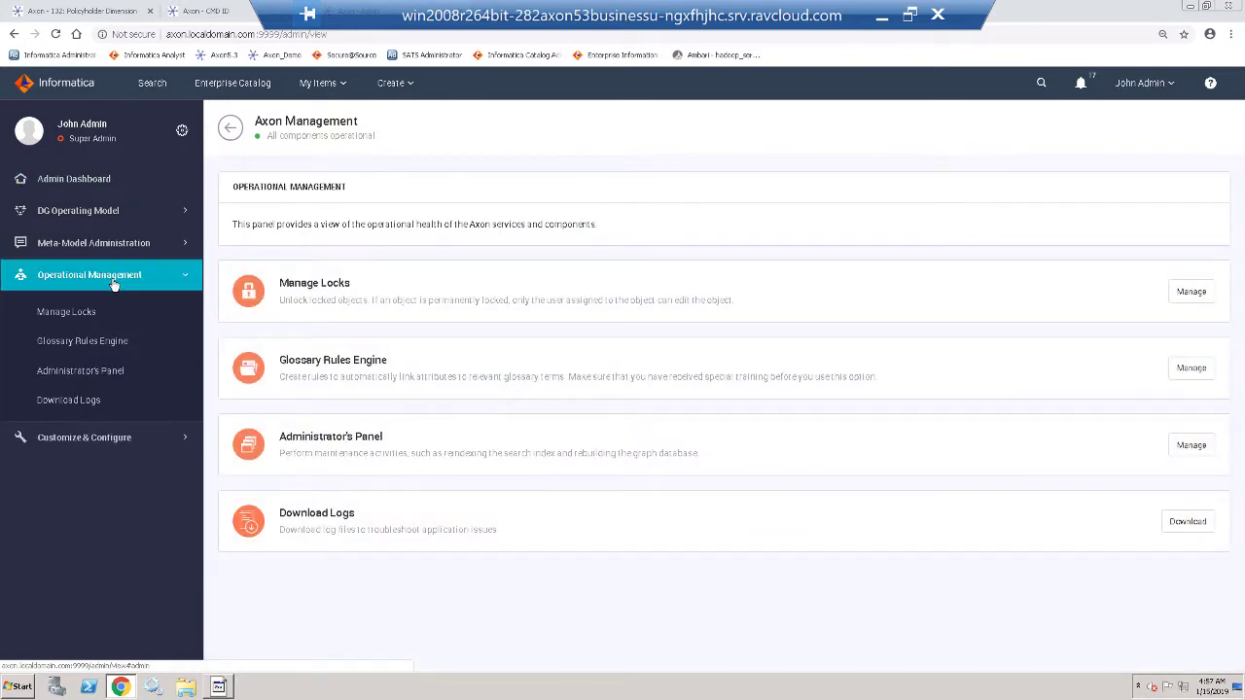
pyautogui.click(69, 318)
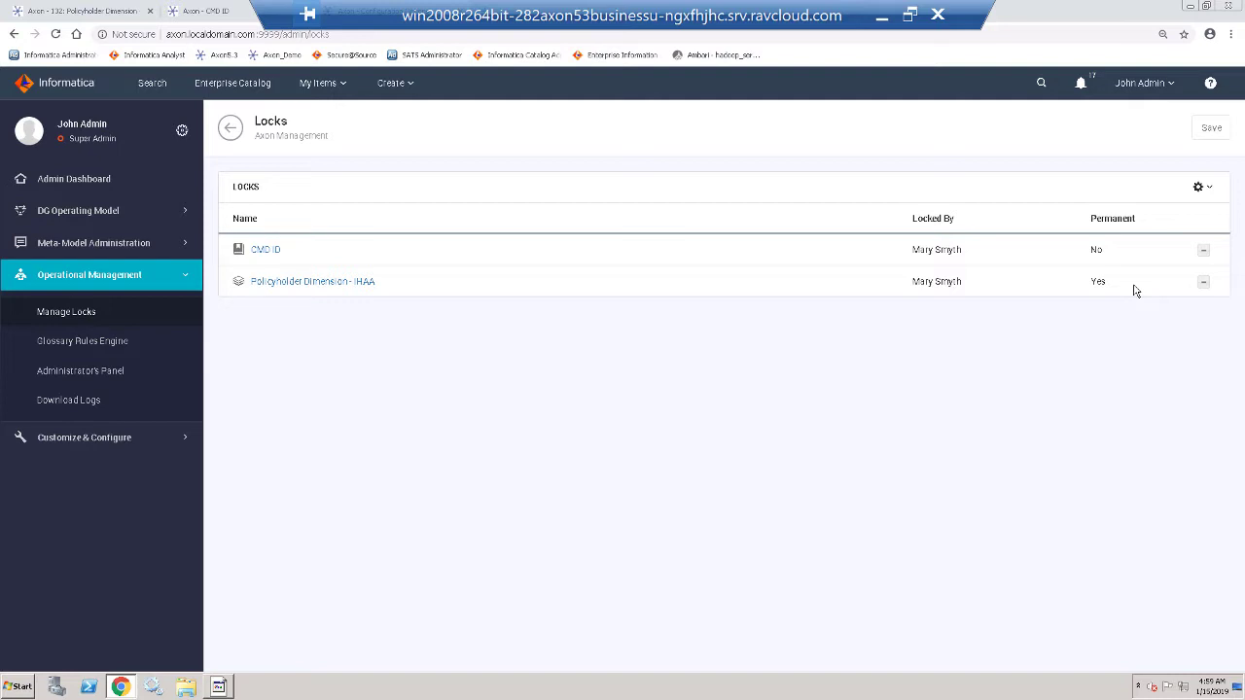
# - Mark both lock rows for removal and save, clearing the locks list
pyautogui.click(1203, 251)
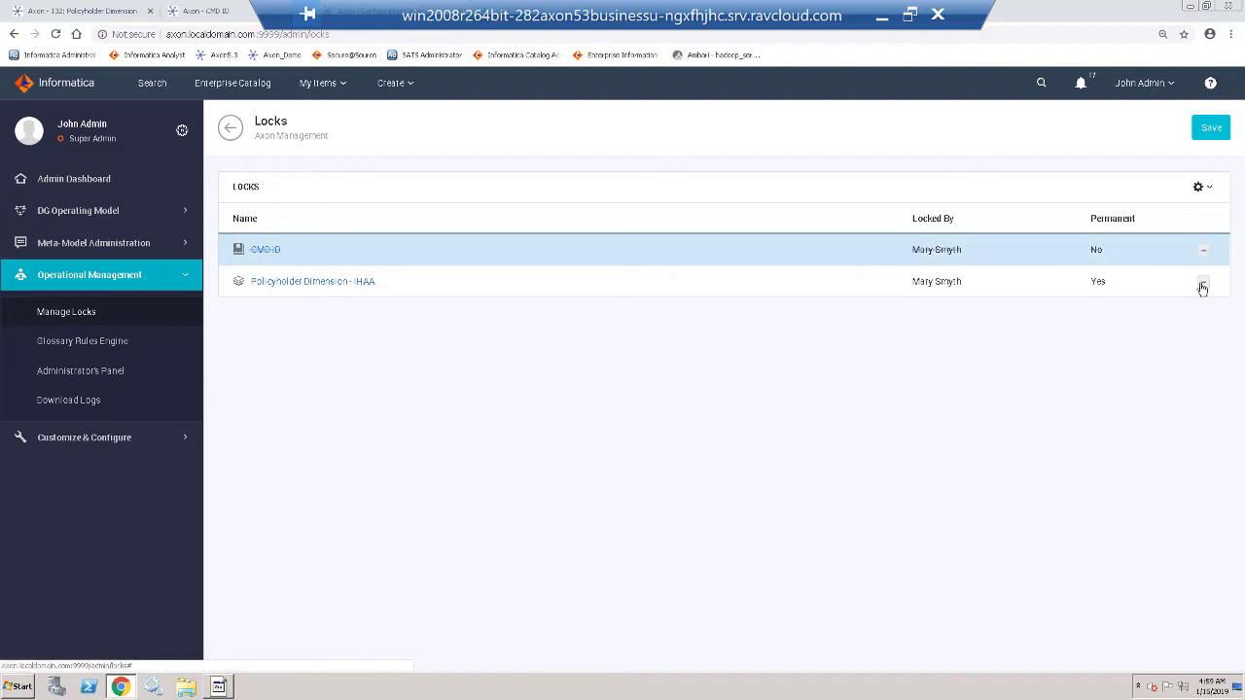
pyautogui.click(1204, 285)
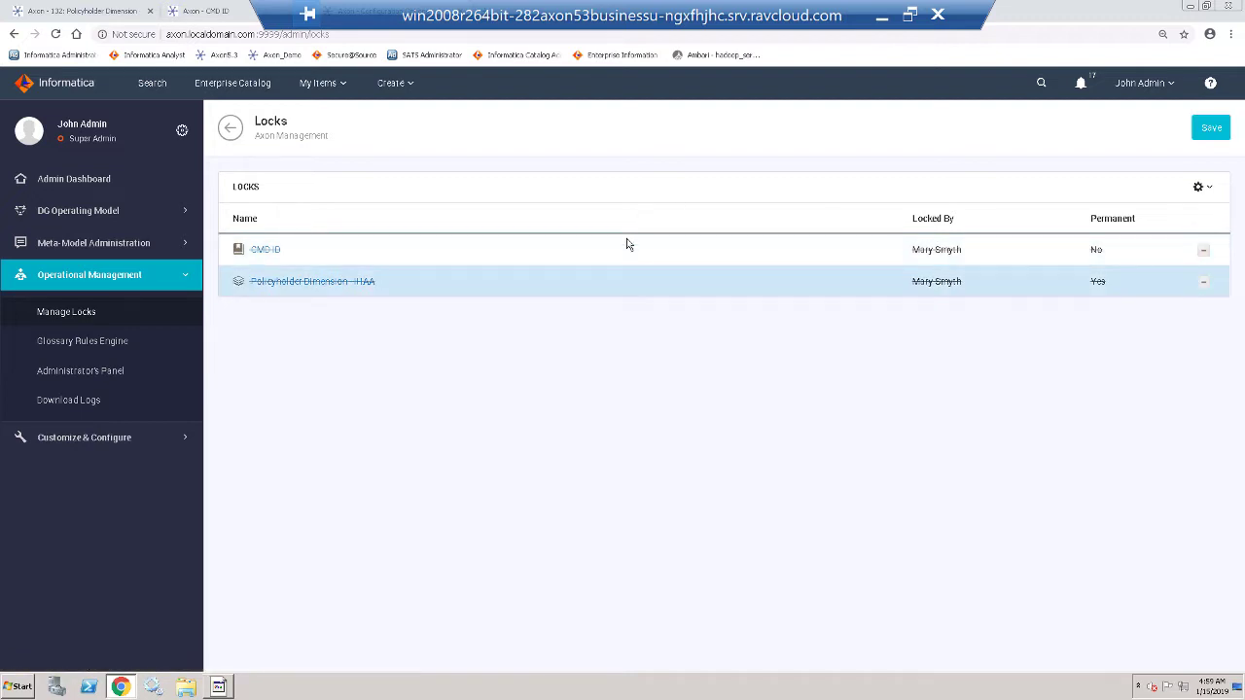
pyautogui.click(1214, 129)
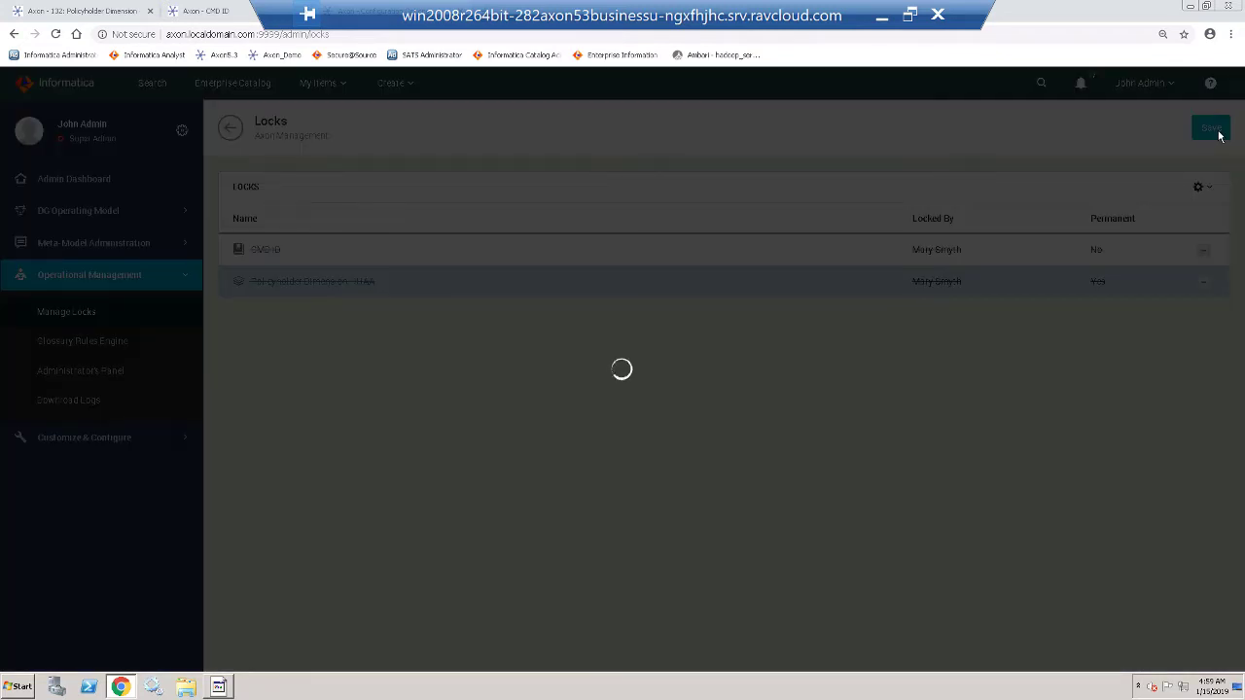